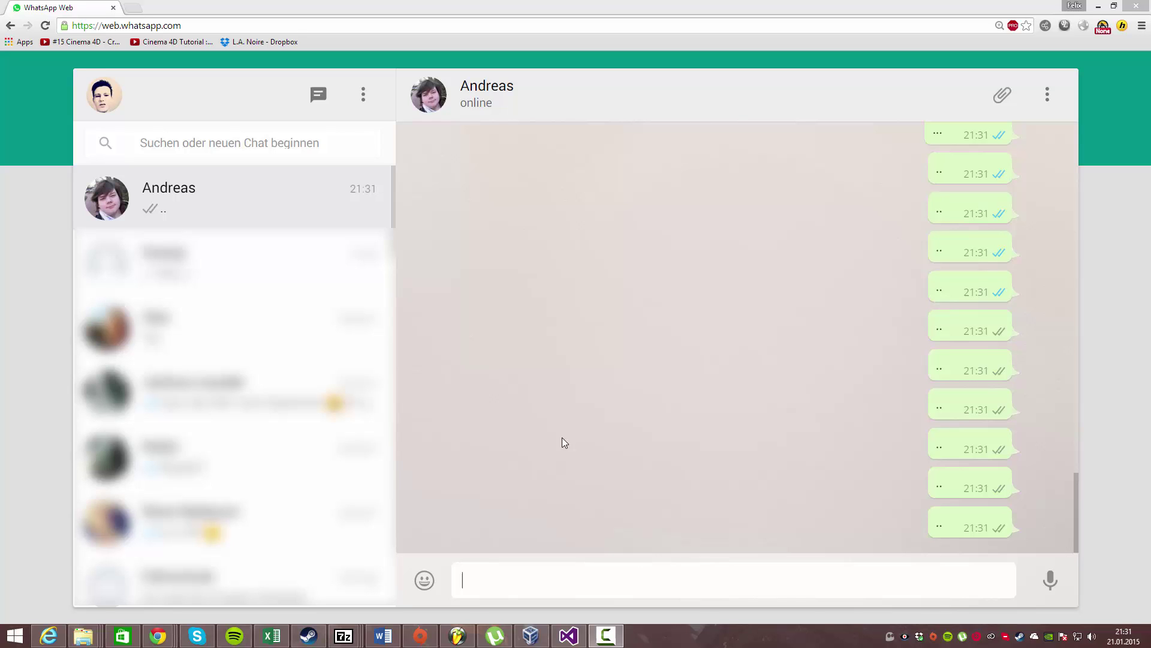
- Log out of WhatsApp Web through the three-dot menu's log-out entry
left_click(363, 94)
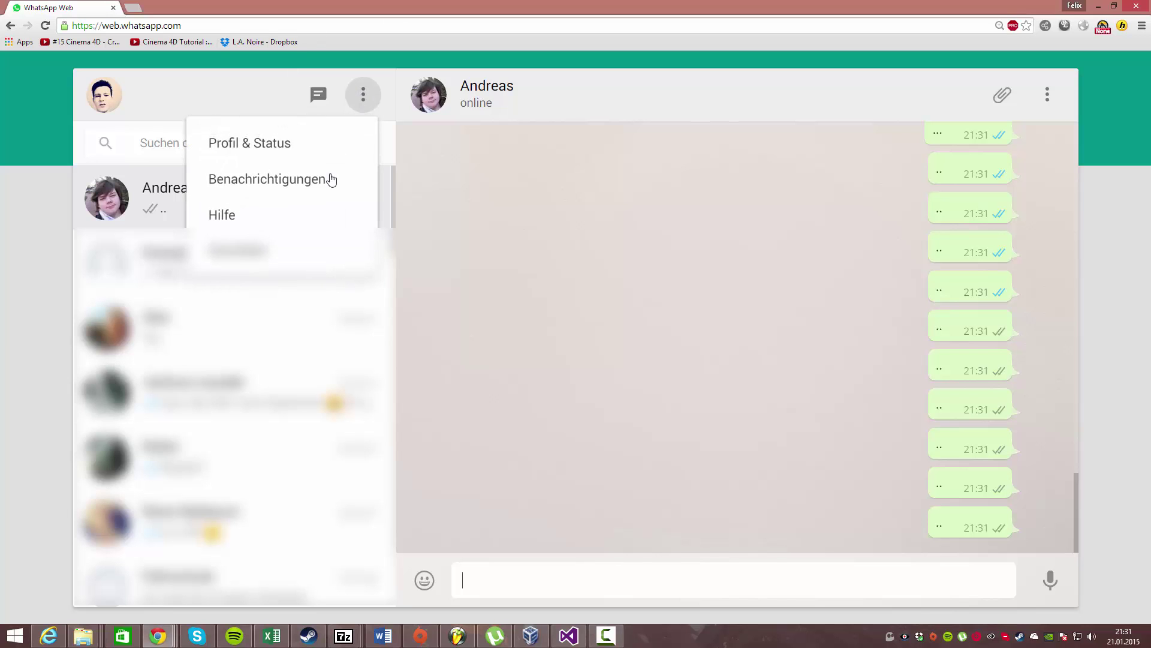
left_click(314, 250)
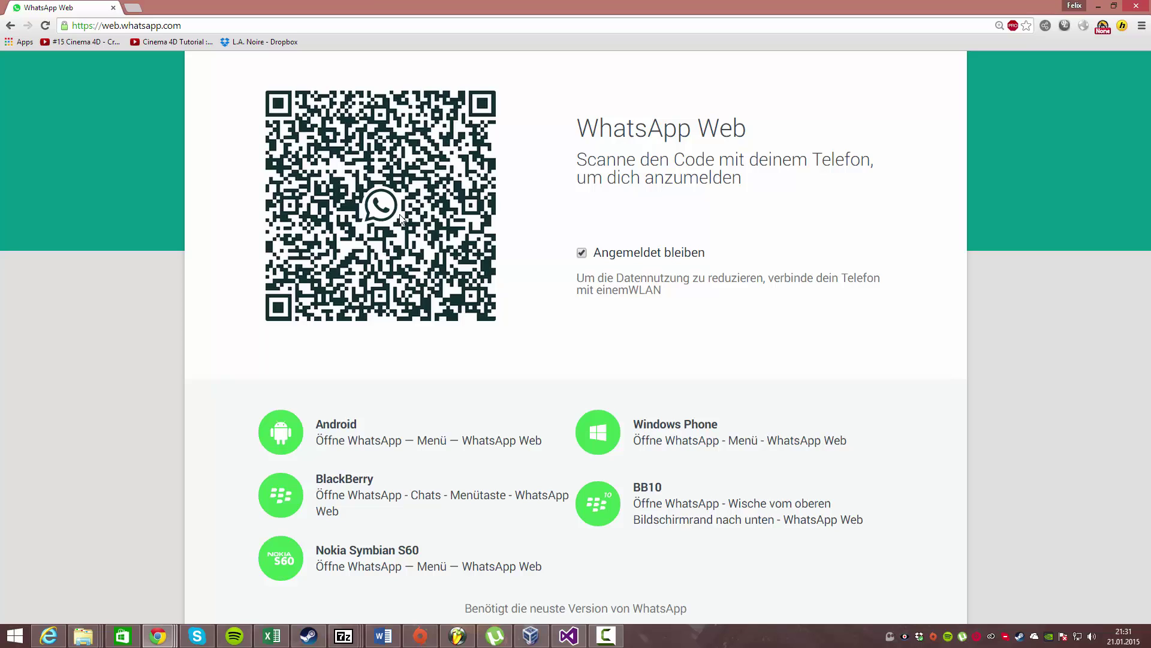
- Change the address to web.whatsapp.com/en and load the English WhatsApp Web page
left_click(358, 26)
double_click(171, 26)
type("com/en")
key("Return")
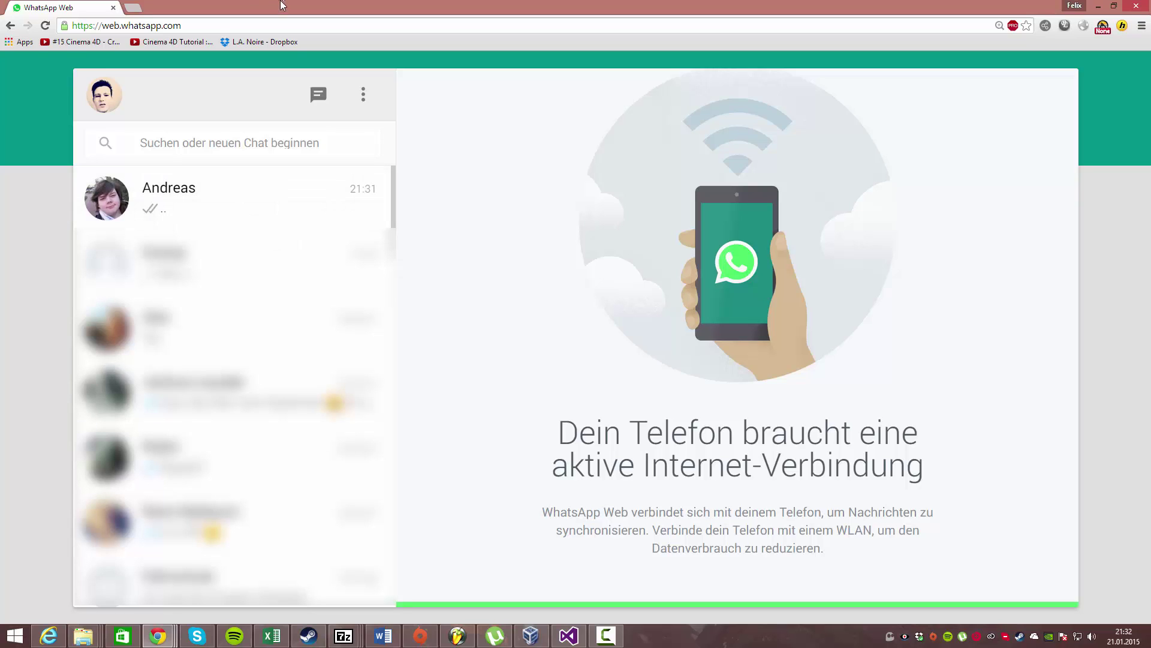
type("/en")
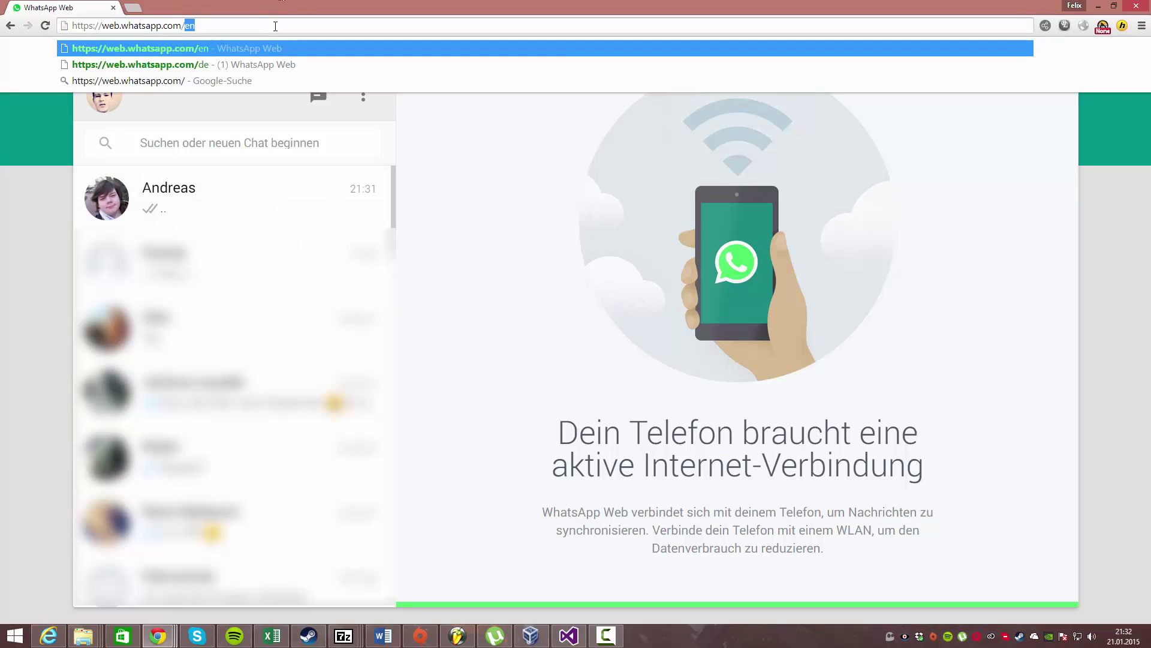
key("Return")
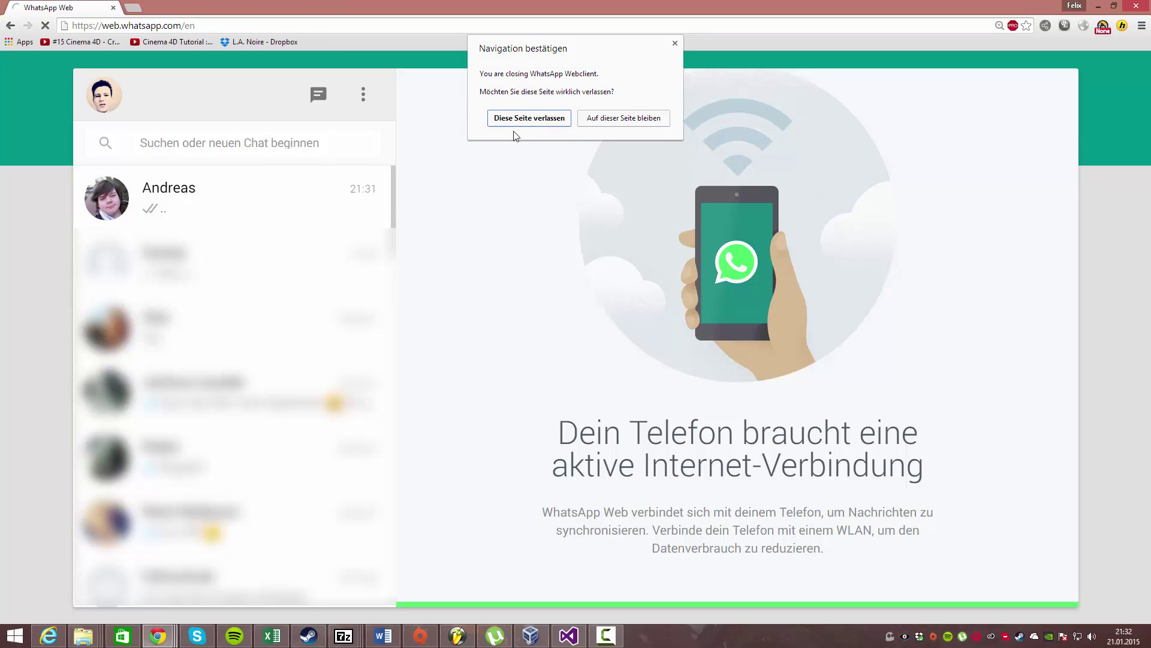
left_click(529, 118)
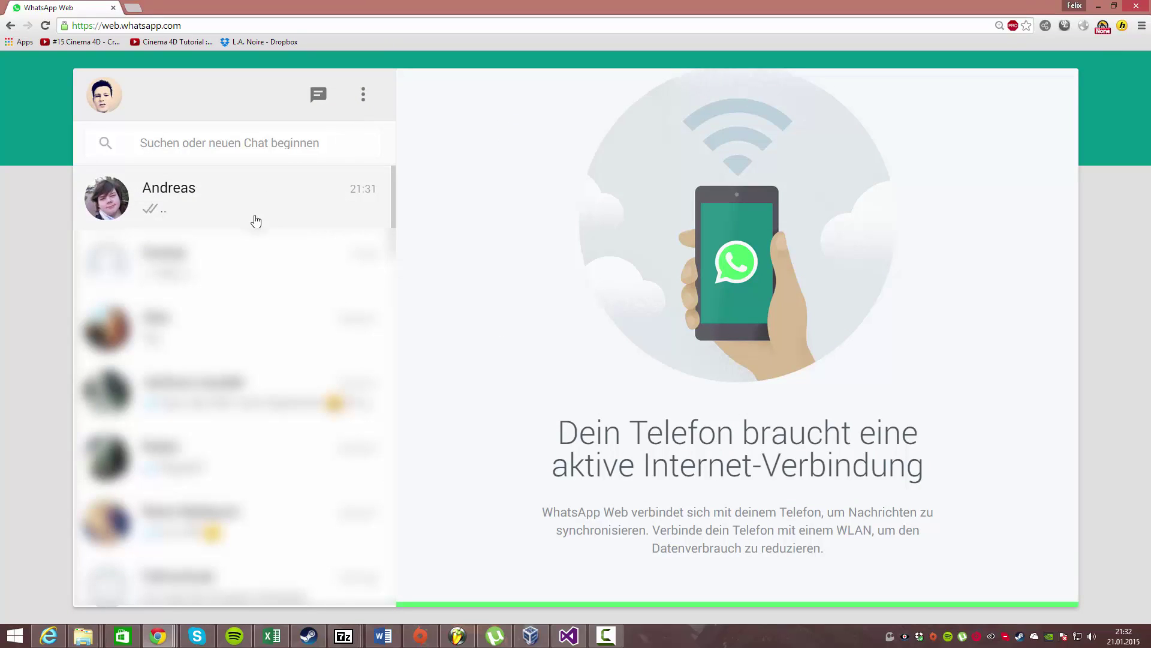
- Open Profil & Status and select various parts of the status link
left_click(363, 94)
left_click(270, 143)
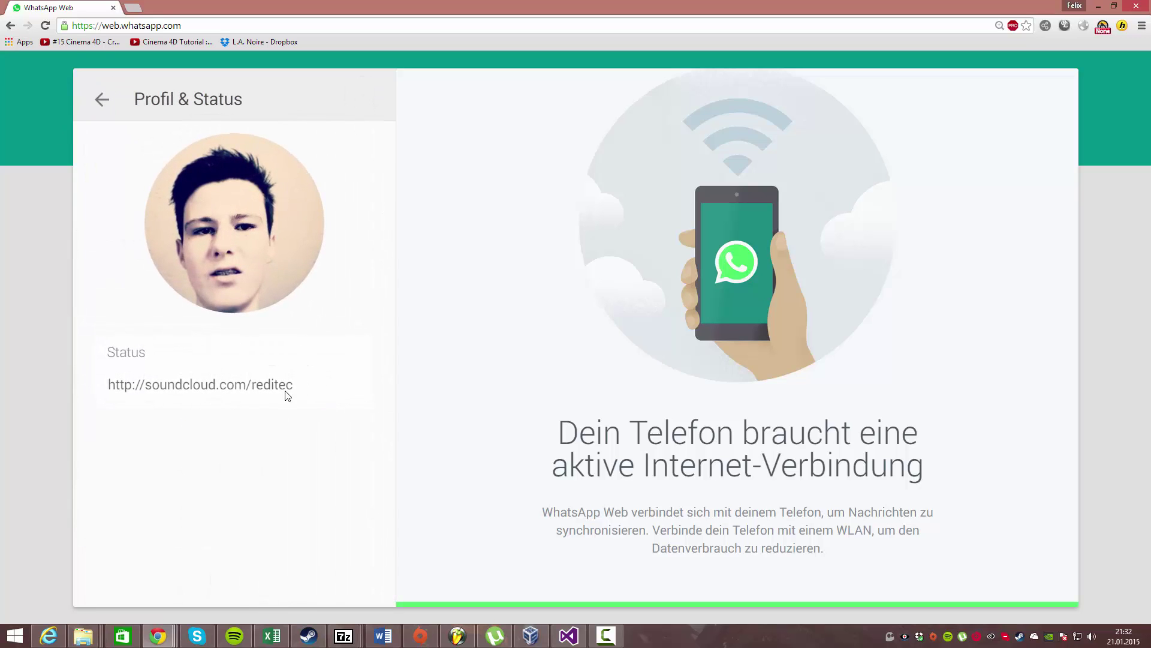
left_click_drag(293, 383, 162, 381)
left_click(279, 385)
left_click_drag(266, 384, 132, 384)
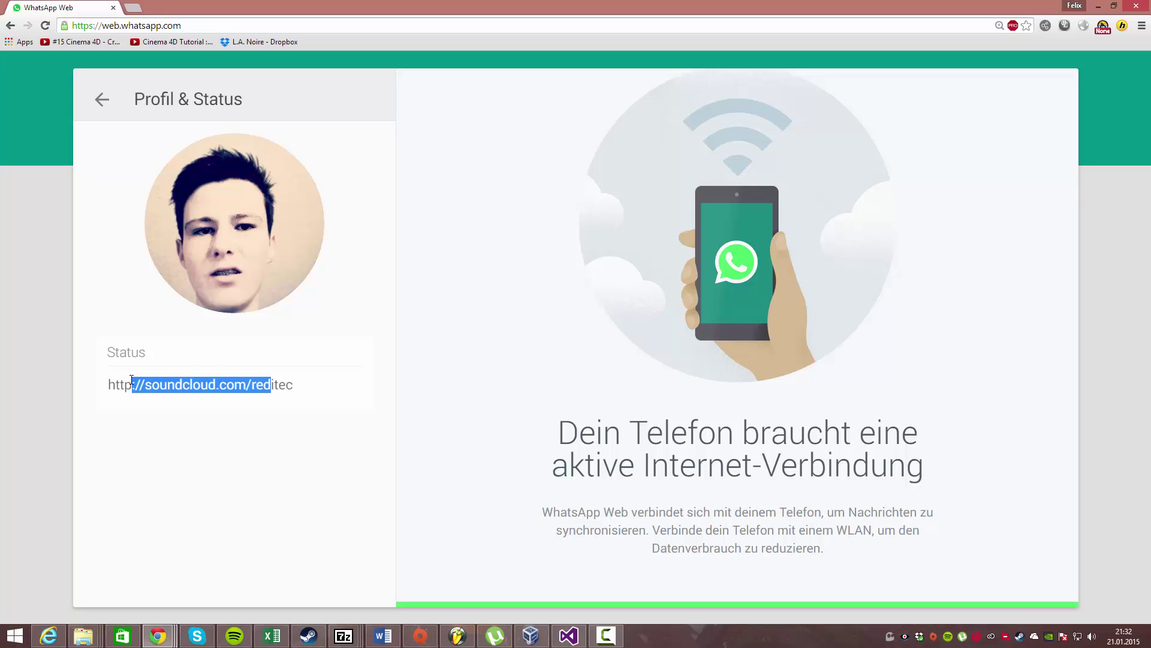
left_click(287, 451)
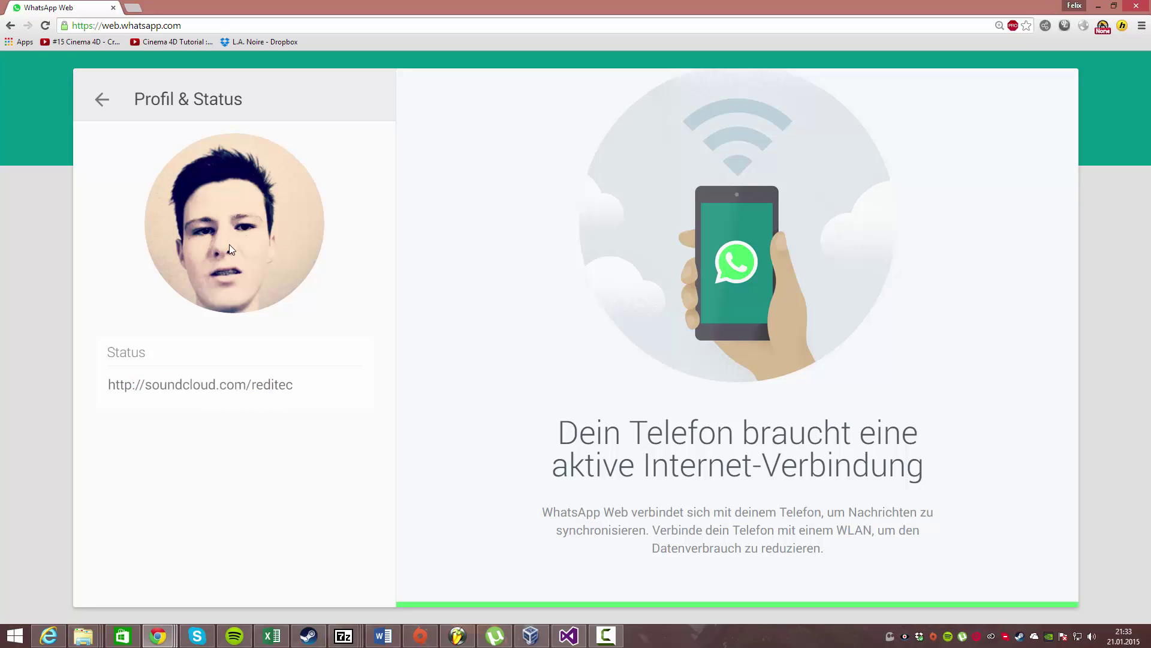
left_click_drag(108, 384, 279, 393)
- Finish with the status text, return to the chats, and reopen the main options list
left_click(147, 368)
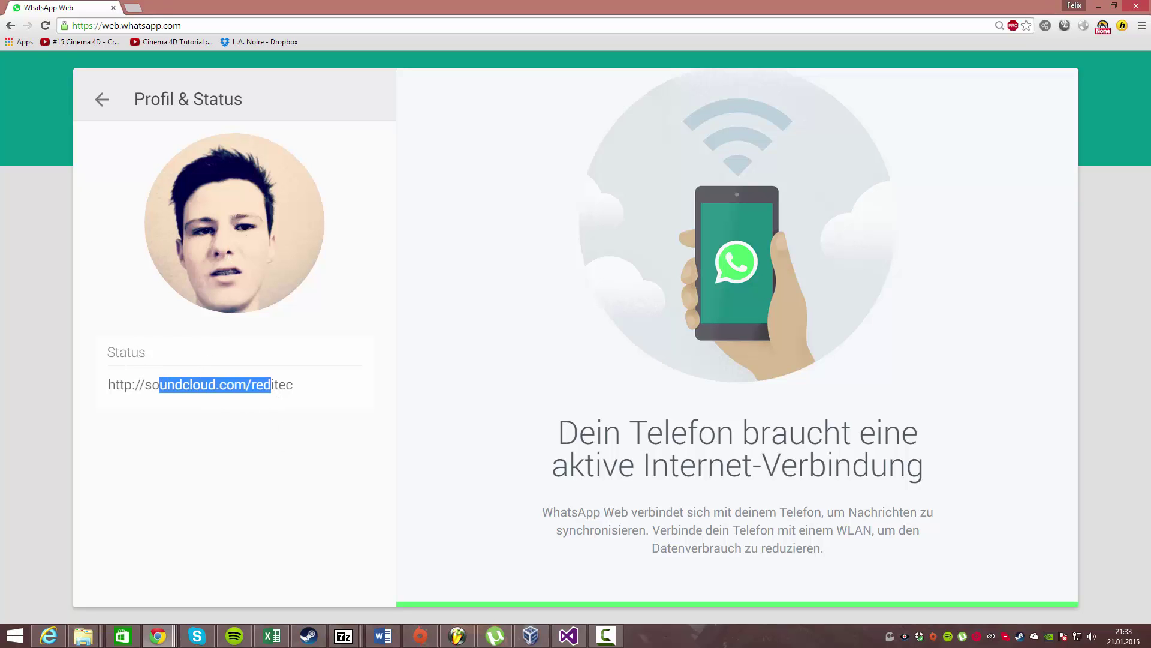
left_click(289, 438)
left_click(101, 99)
left_click(364, 95)
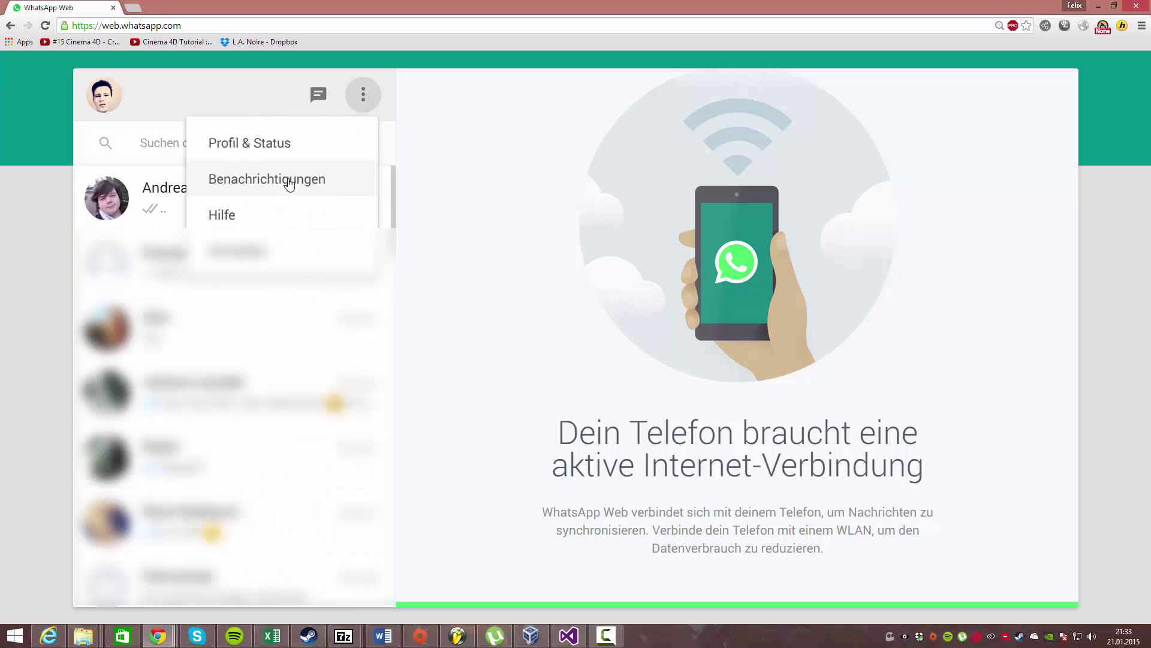
left_click(288, 183)
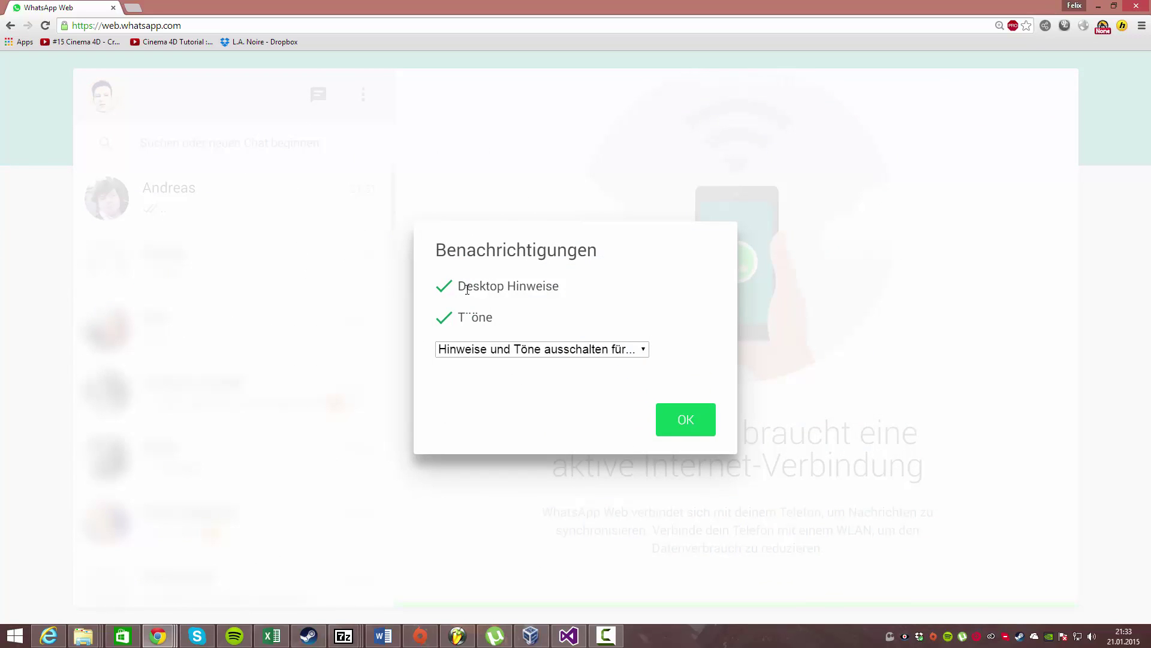
left_click(444, 286)
left_click(687, 423)
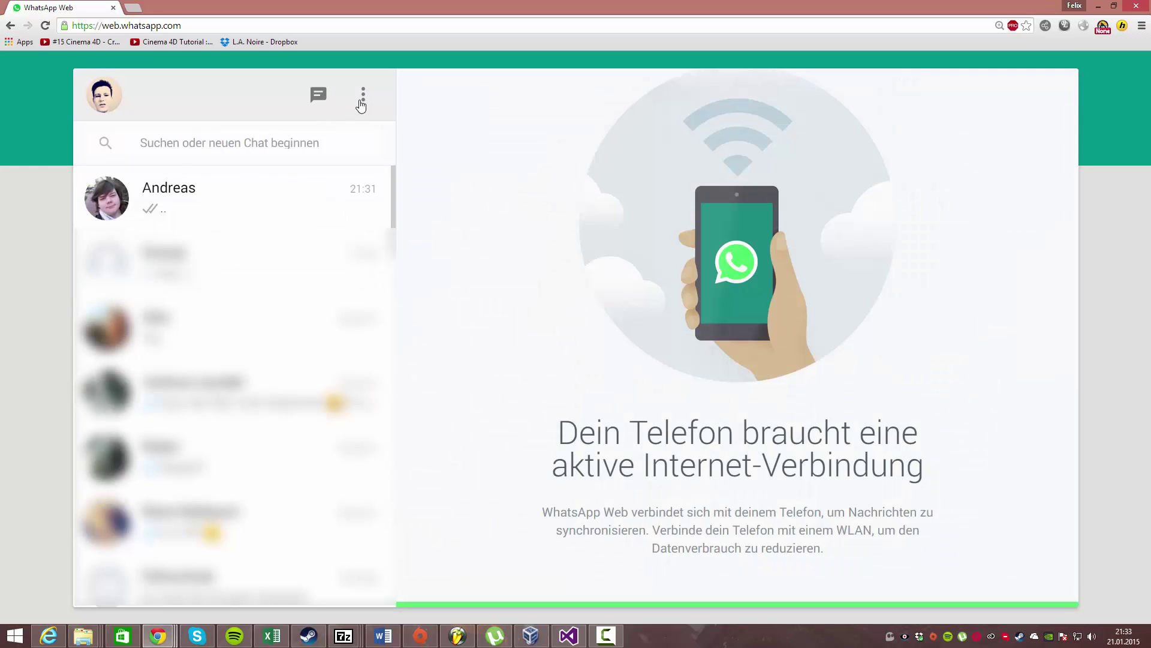
left_click(361, 105)
left_click(305, 222)
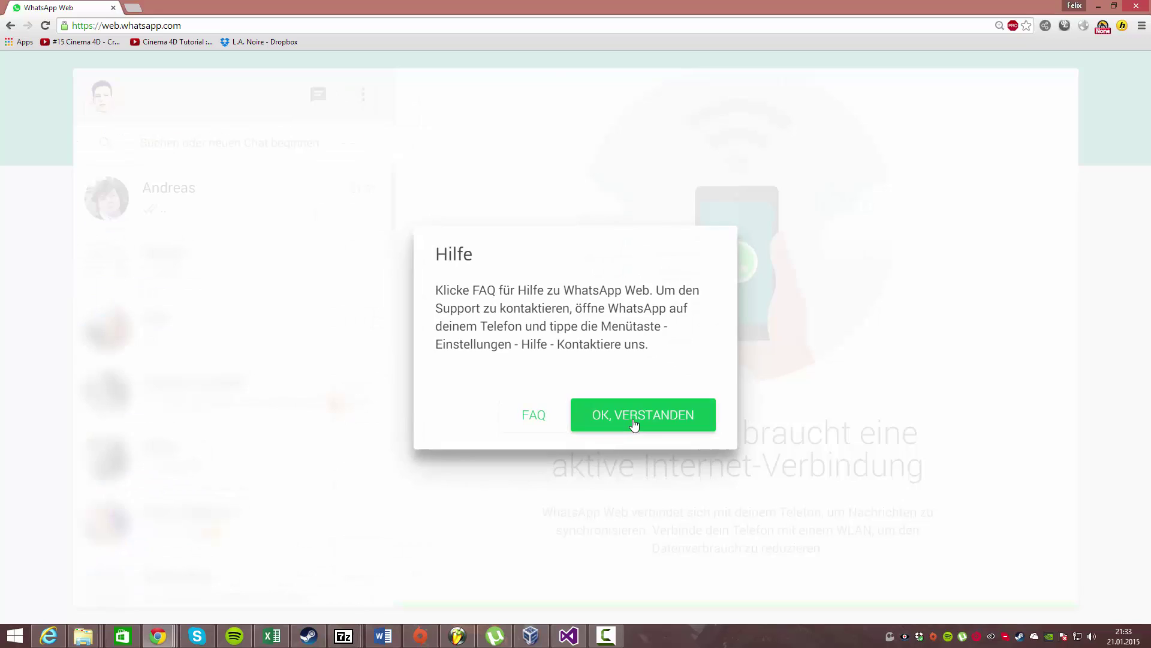
left_click(635, 424)
left_click(362, 95)
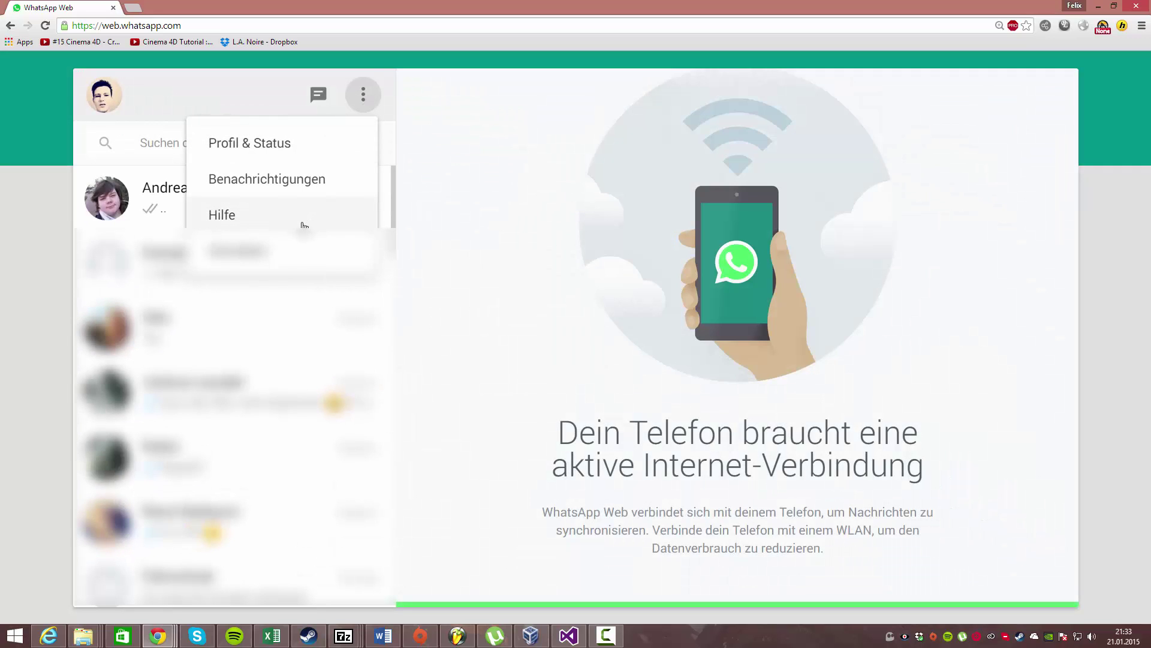
left_click(318, 103)
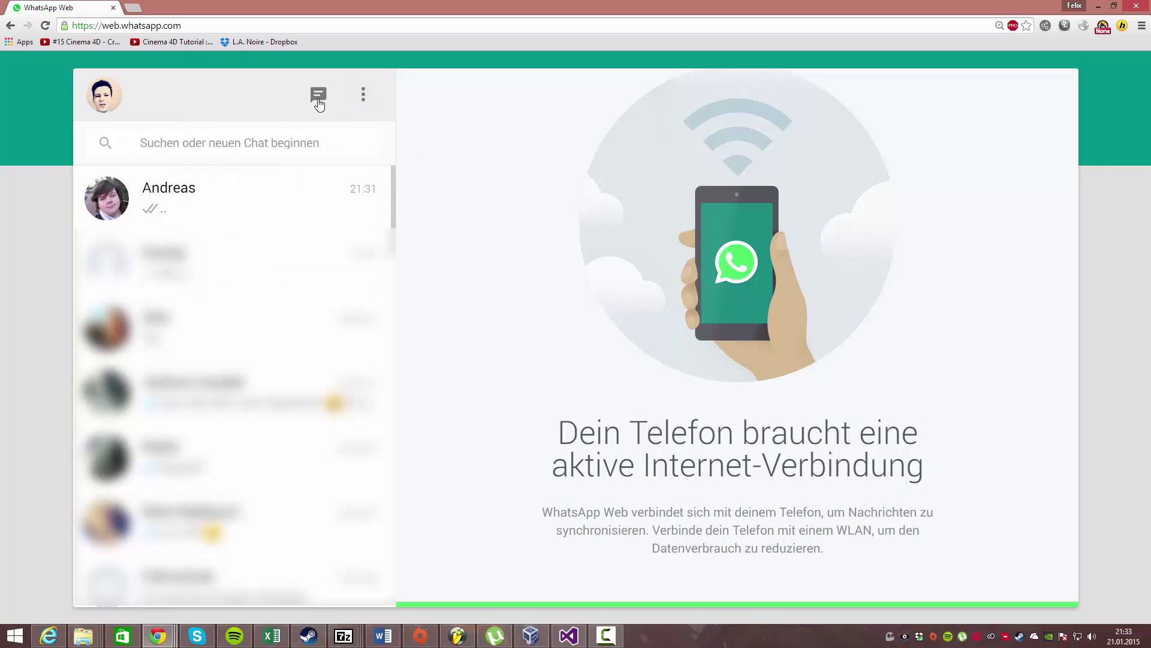
- Open the chat with Andreas from the chat list
left_click(318, 99)
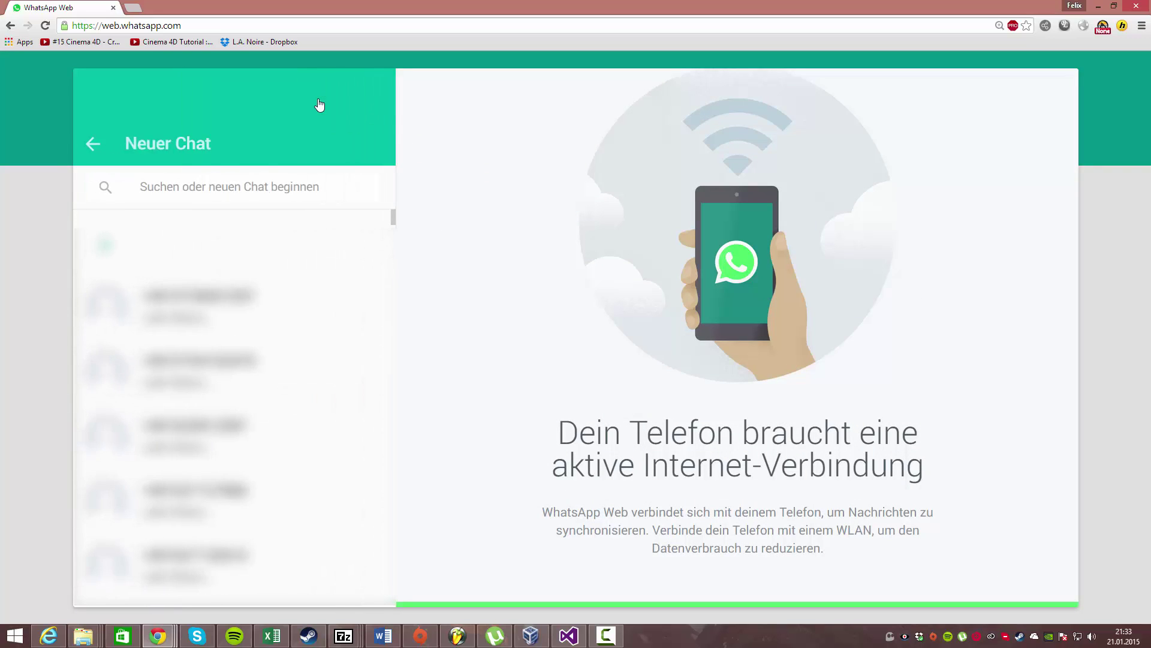
left_click(102, 144)
left_click(167, 147)
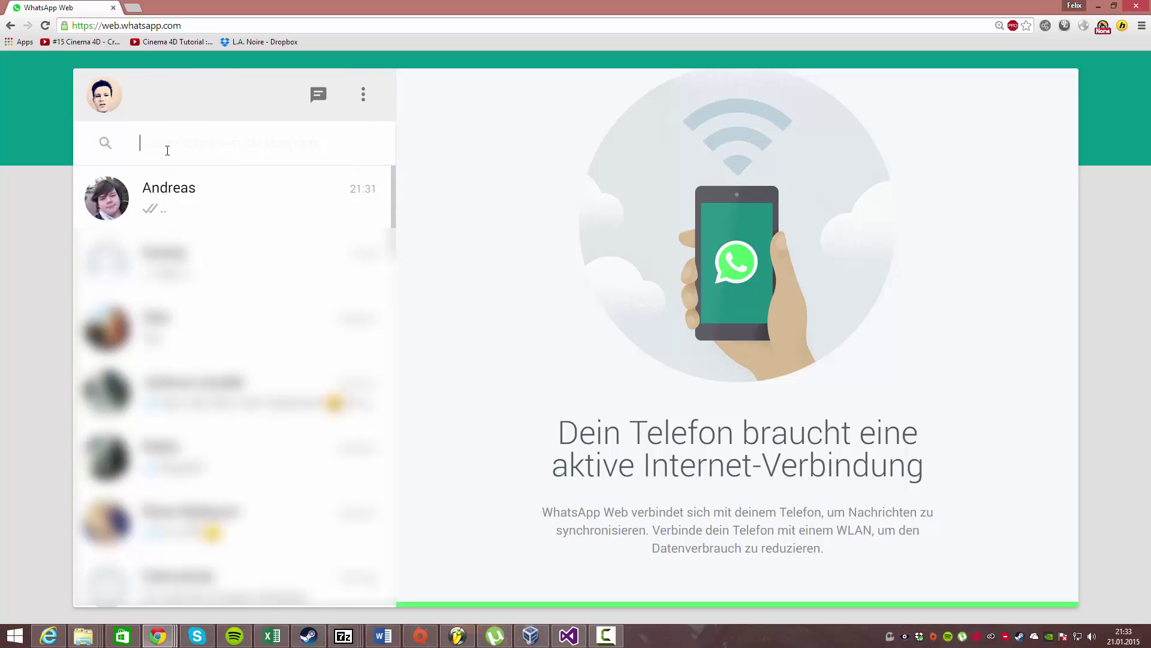
left_click(180, 189)
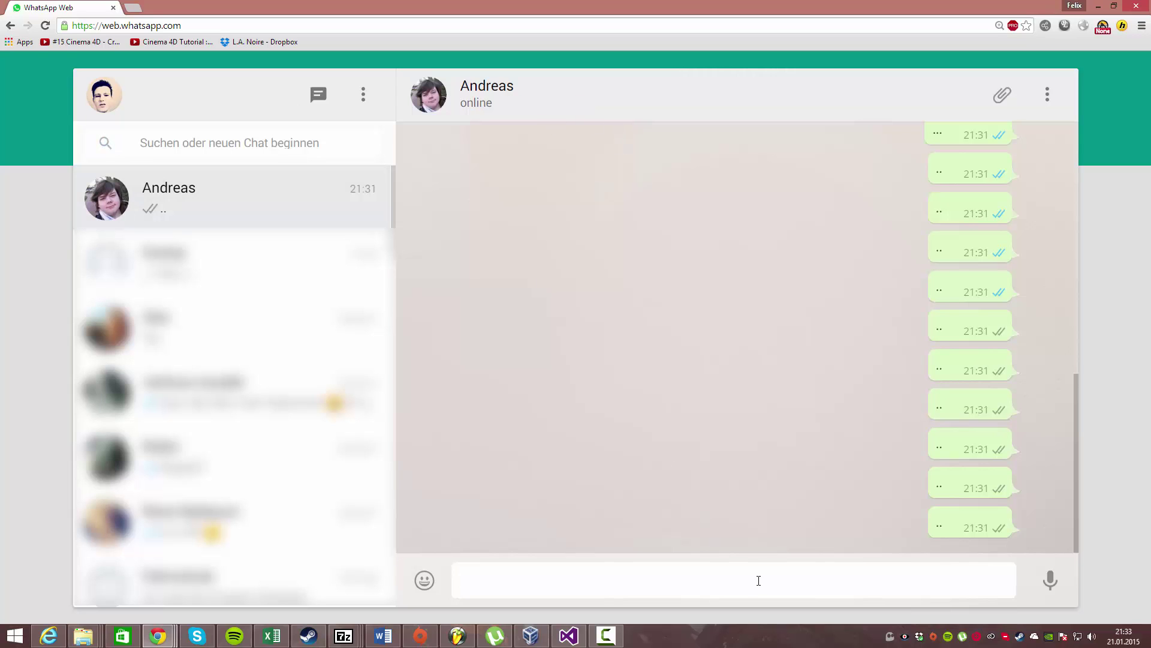
scroll(817, 428, "up", 5)
scroll(818, 429, "down", 5)
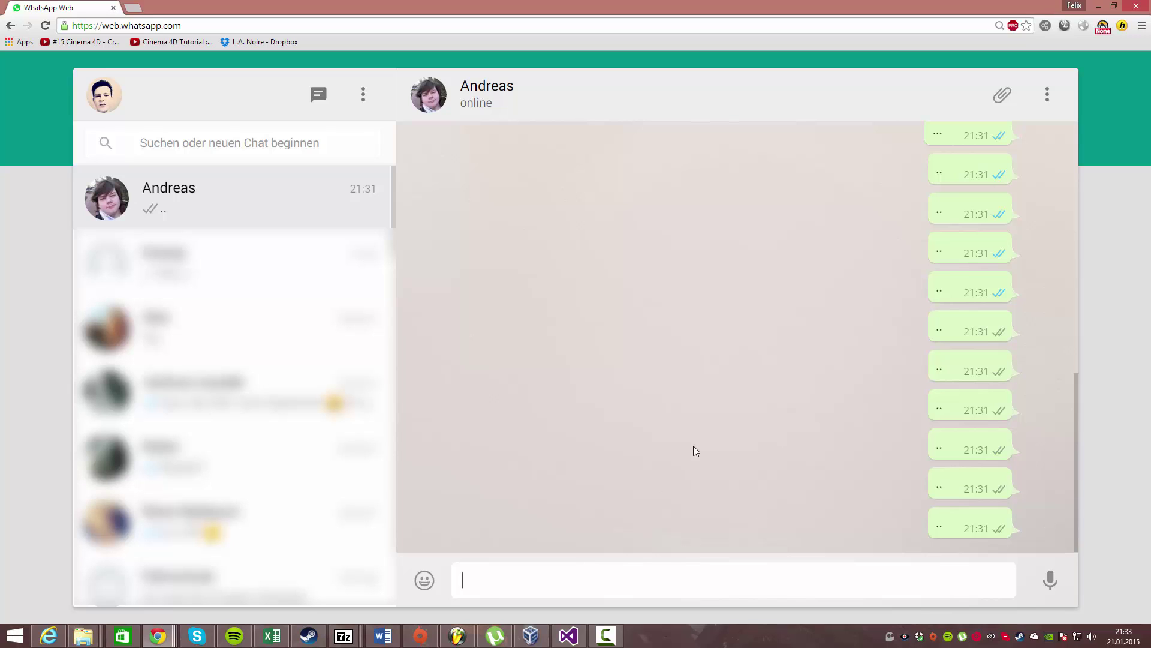
type("hi")
type(" andreas")
- Send 'hi andreas' and 'are u there?', then minimize and restore Chrome
key("Return")
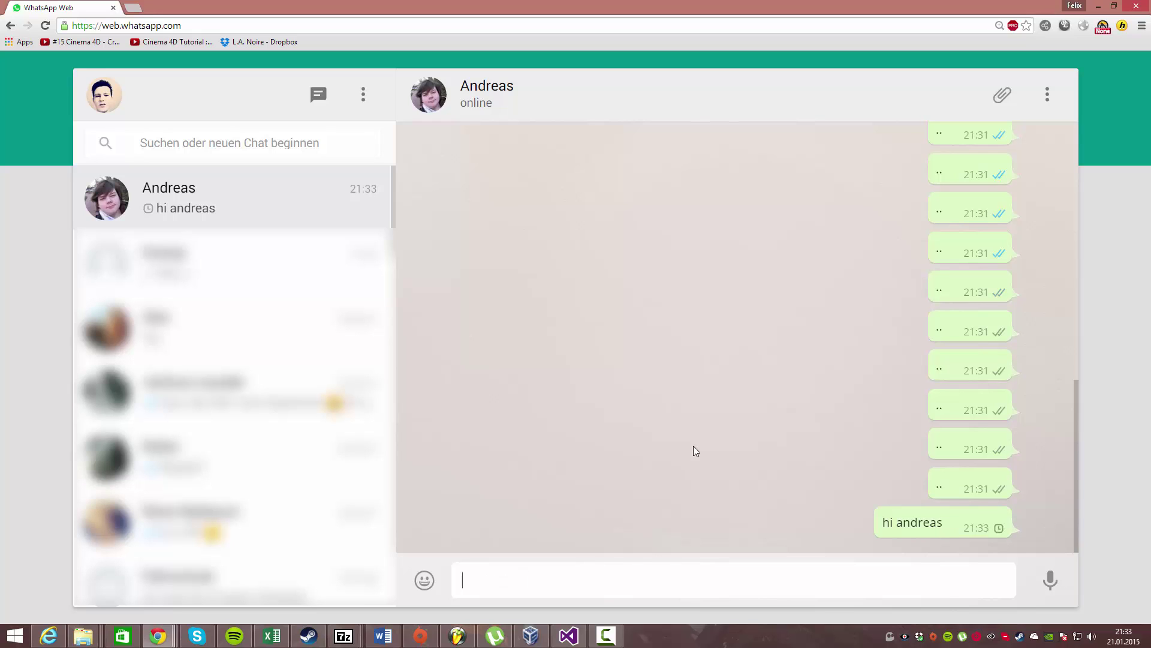
type("are u ther")
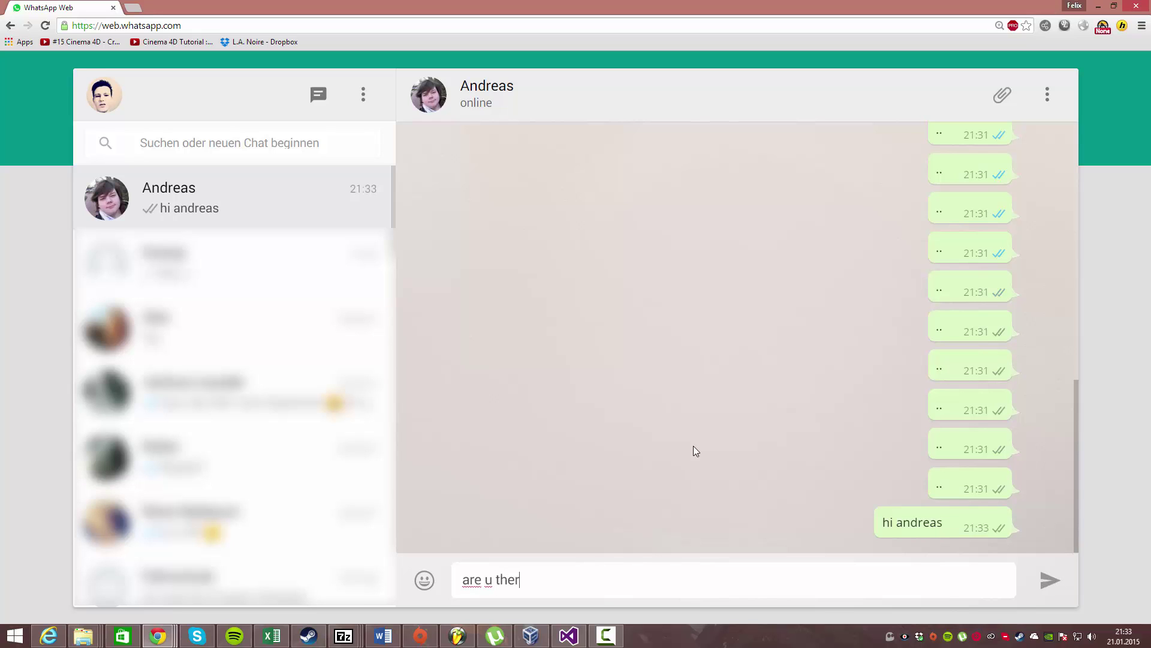
type("e?")
key("Return")
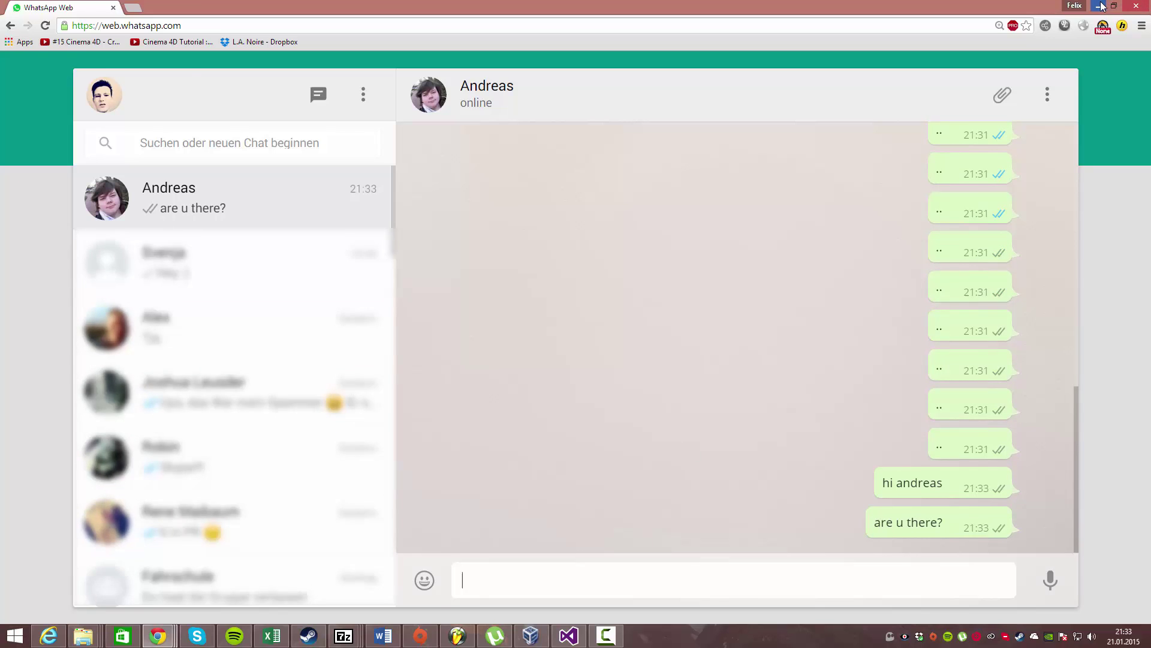
left_click(1098, 7)
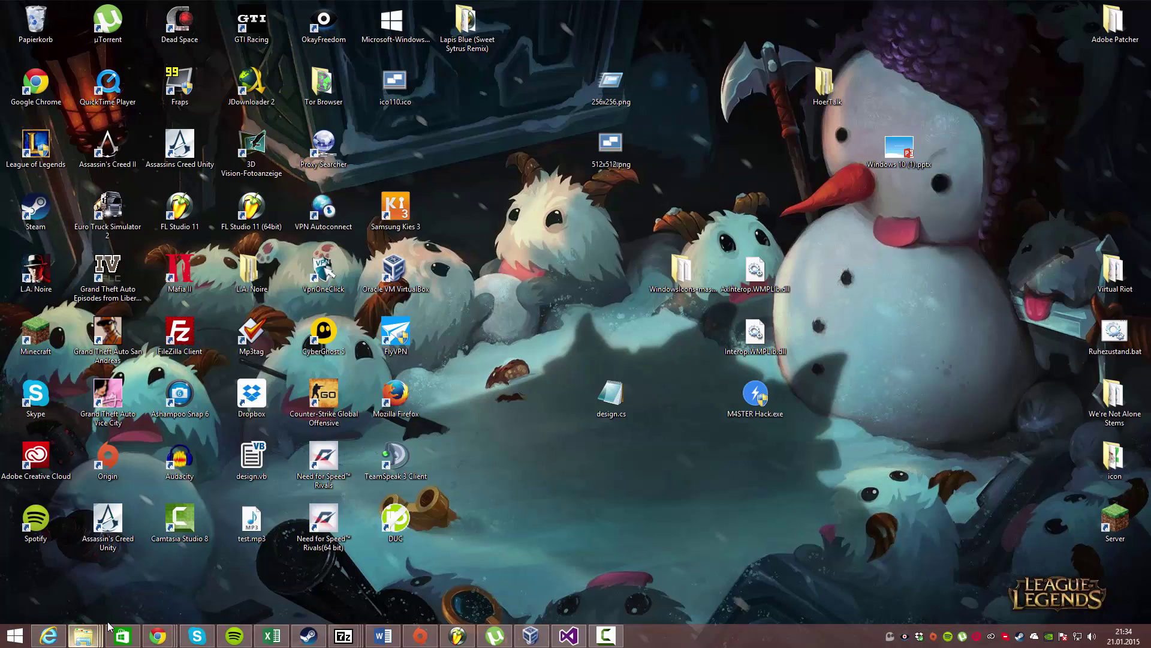
mouse_move(157, 636)
left_click(338, 575)
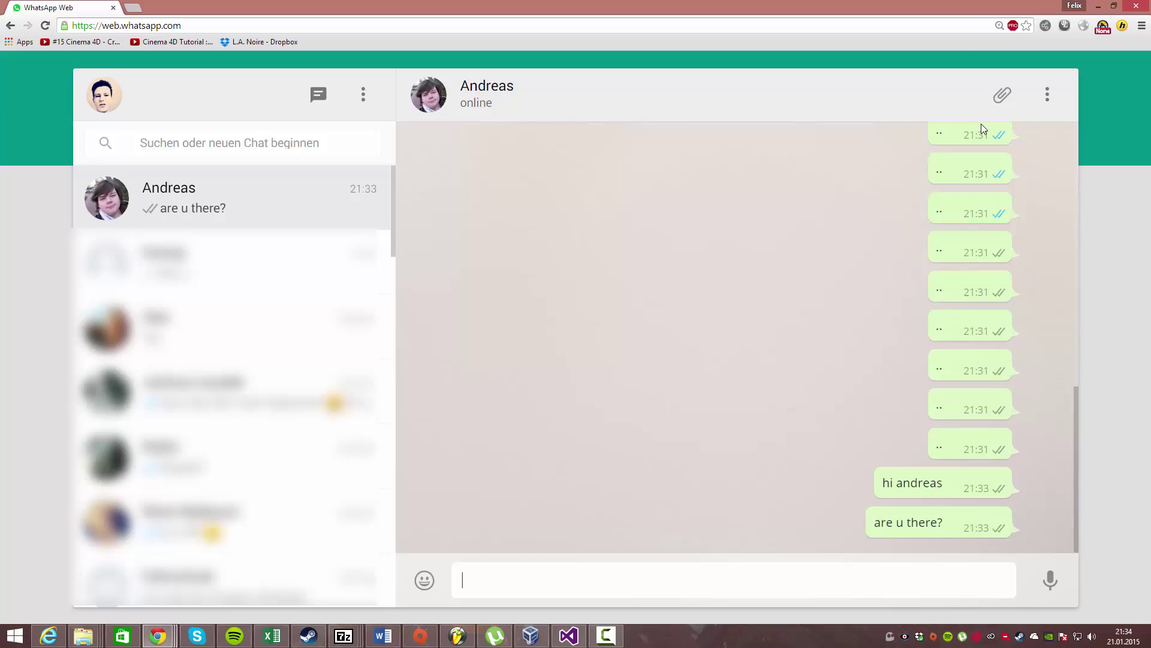
left_click(1047, 95)
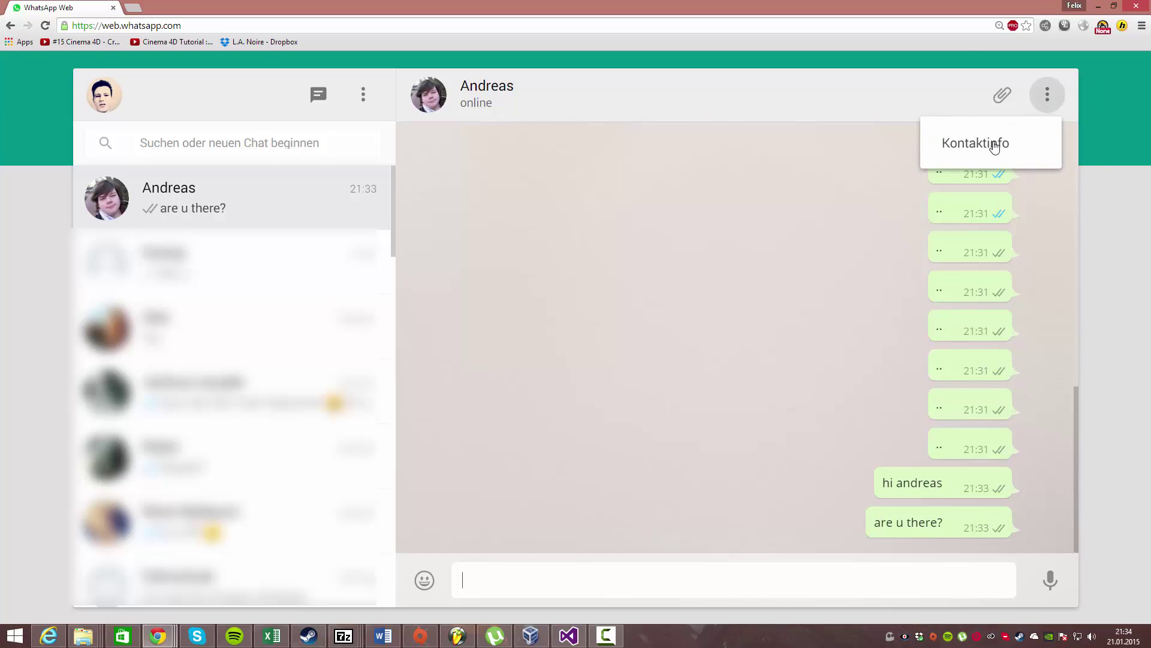
left_click(990, 144)
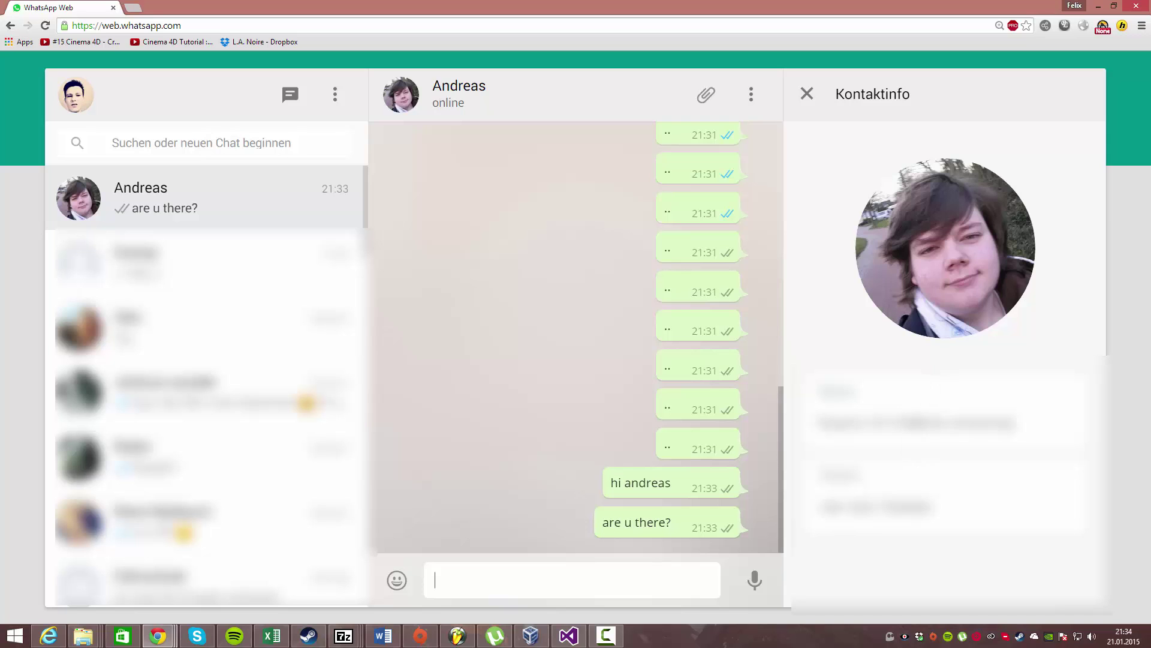
left_click_drag(909, 423, 671, 419)
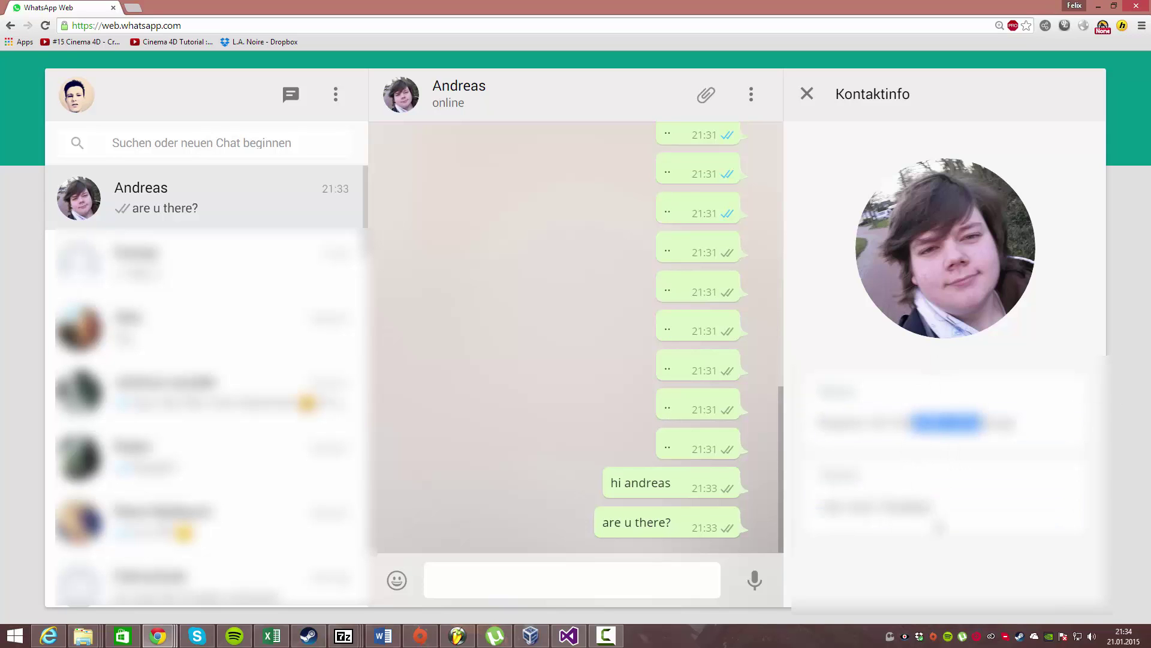
left_click_drag(1075, 509, 841, 508)
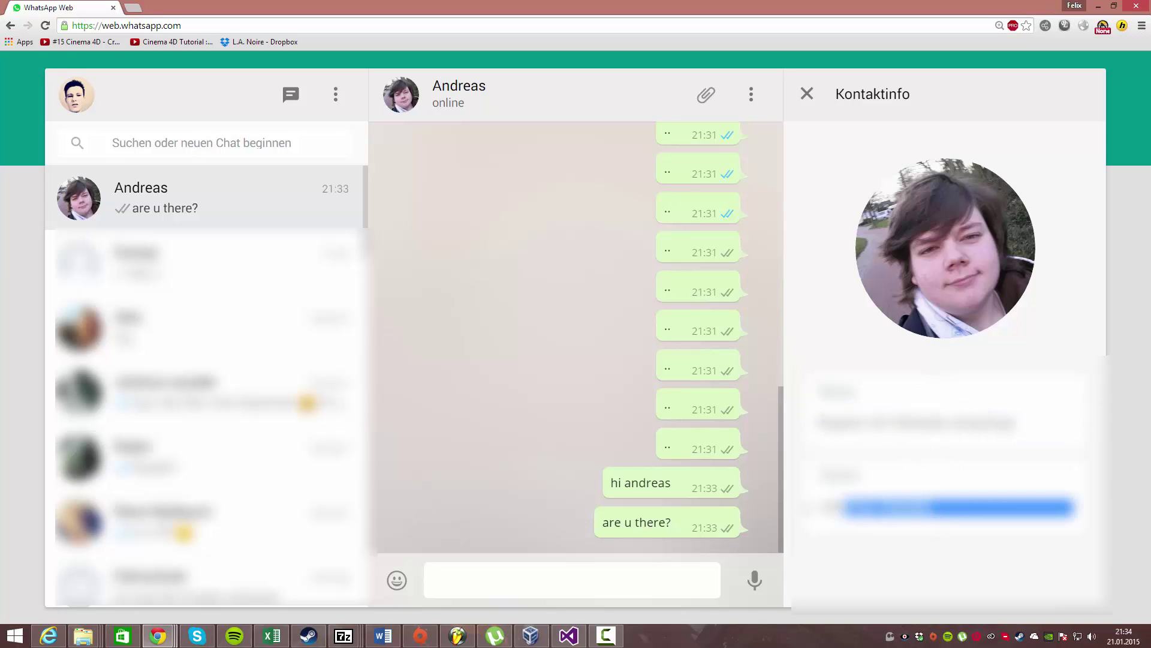
left_click(808, 94)
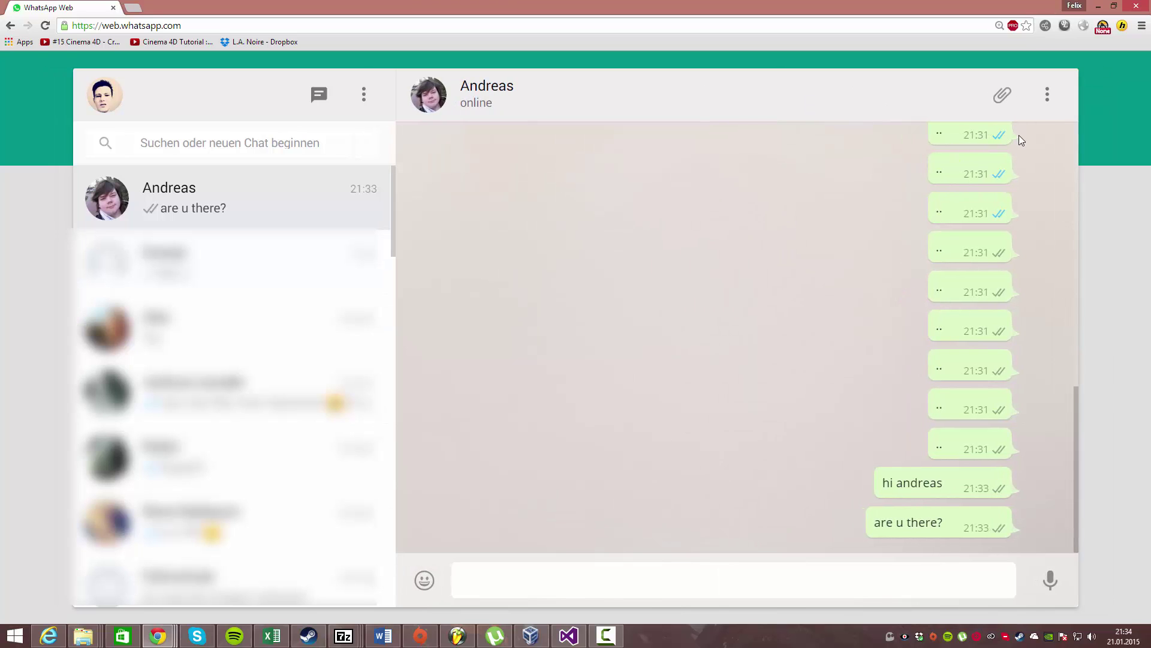
left_click(1048, 94)
left_click(1001, 97)
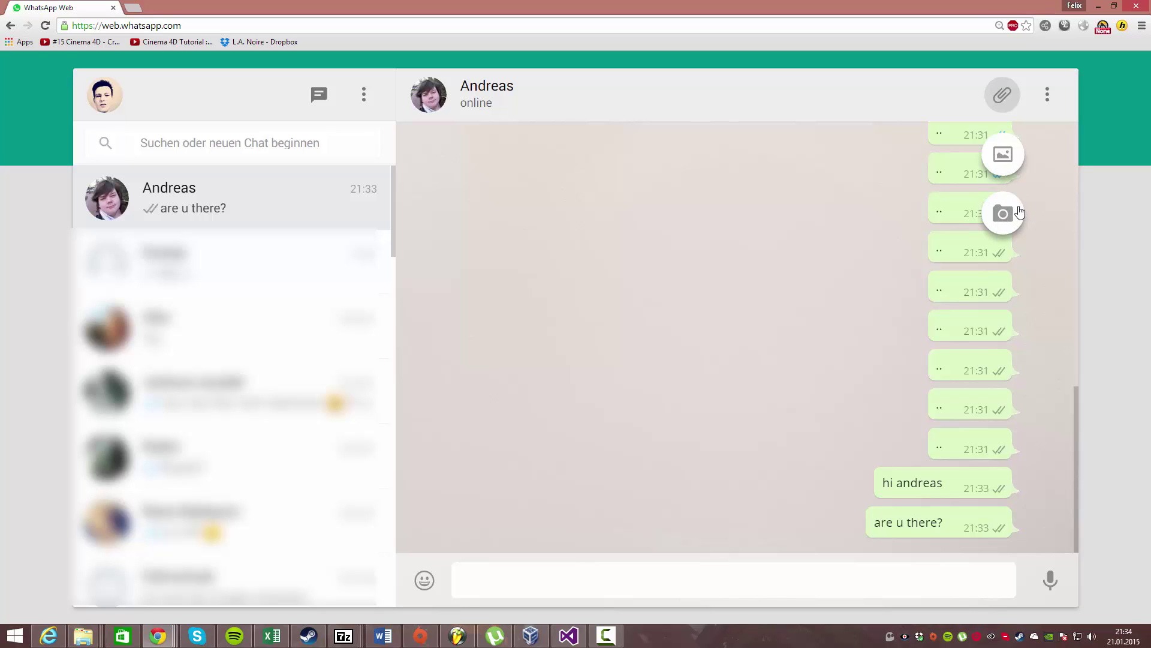
left_click(1004, 156)
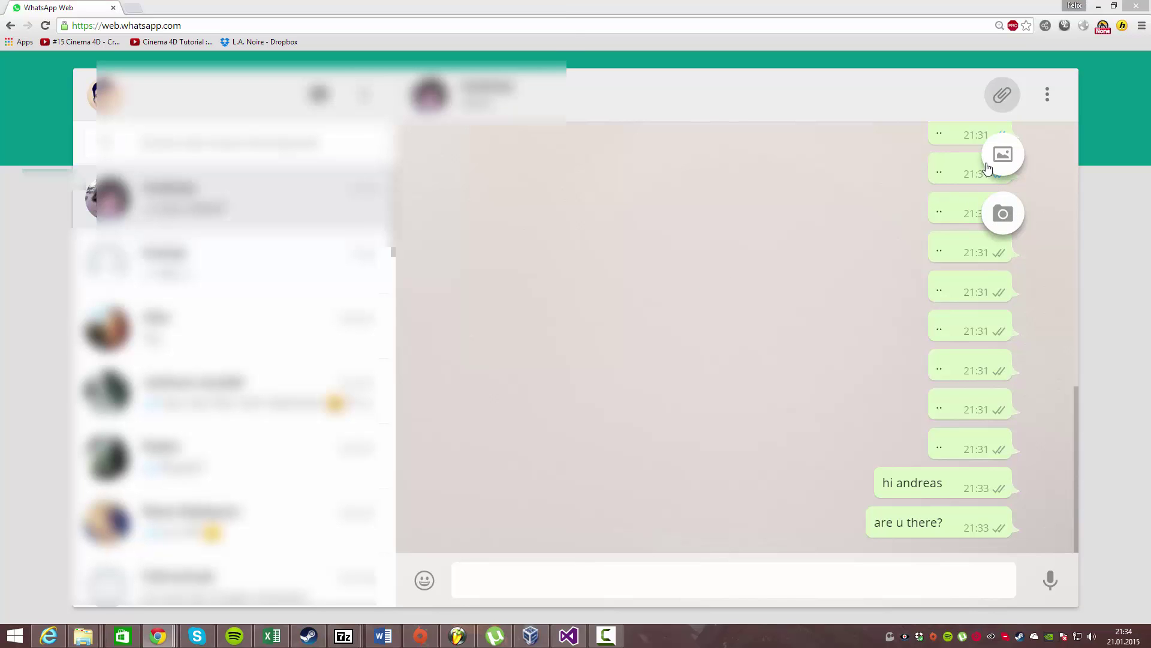
left_click(548, 308)
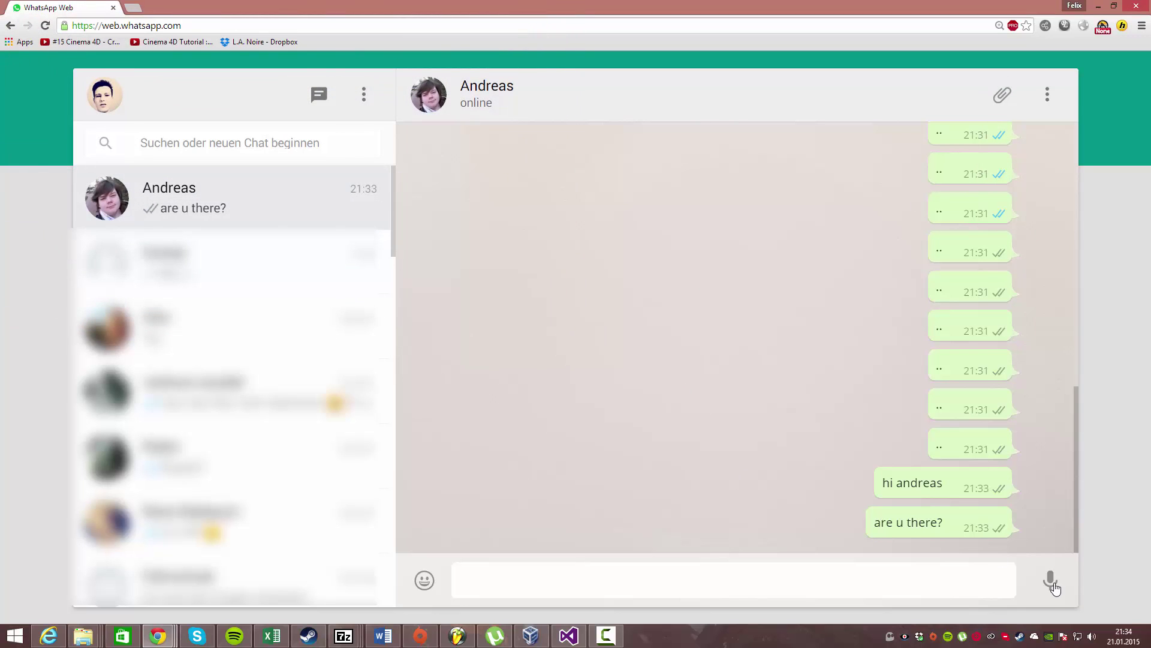
left_click(424, 580)
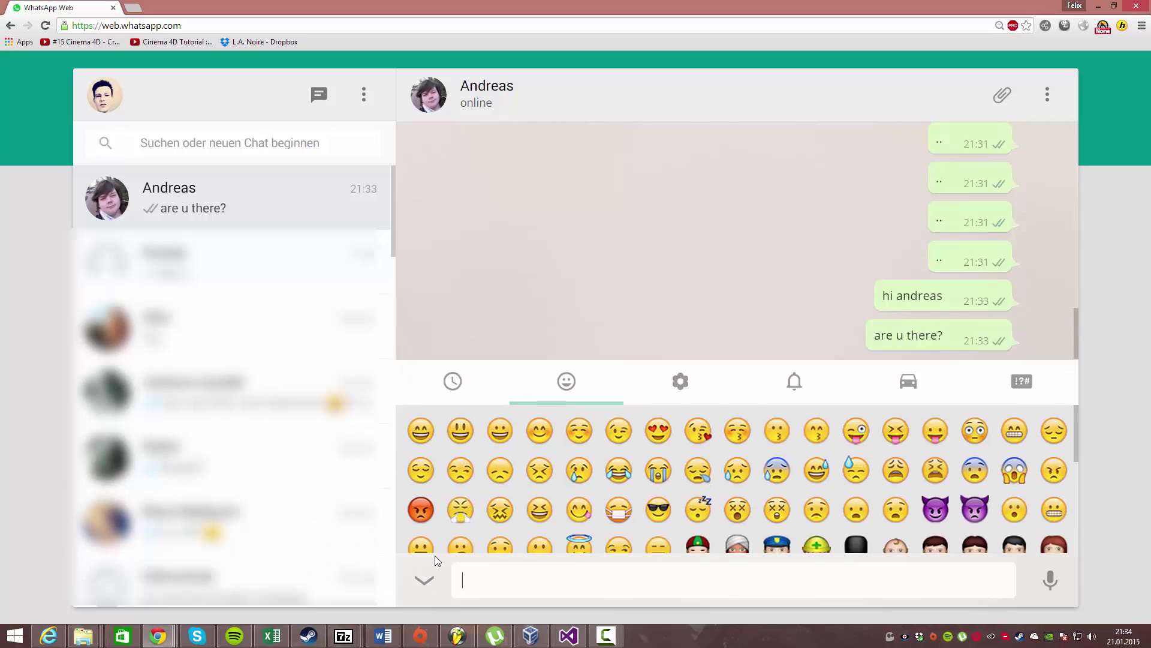
left_click(451, 363)
left_click(567, 363)
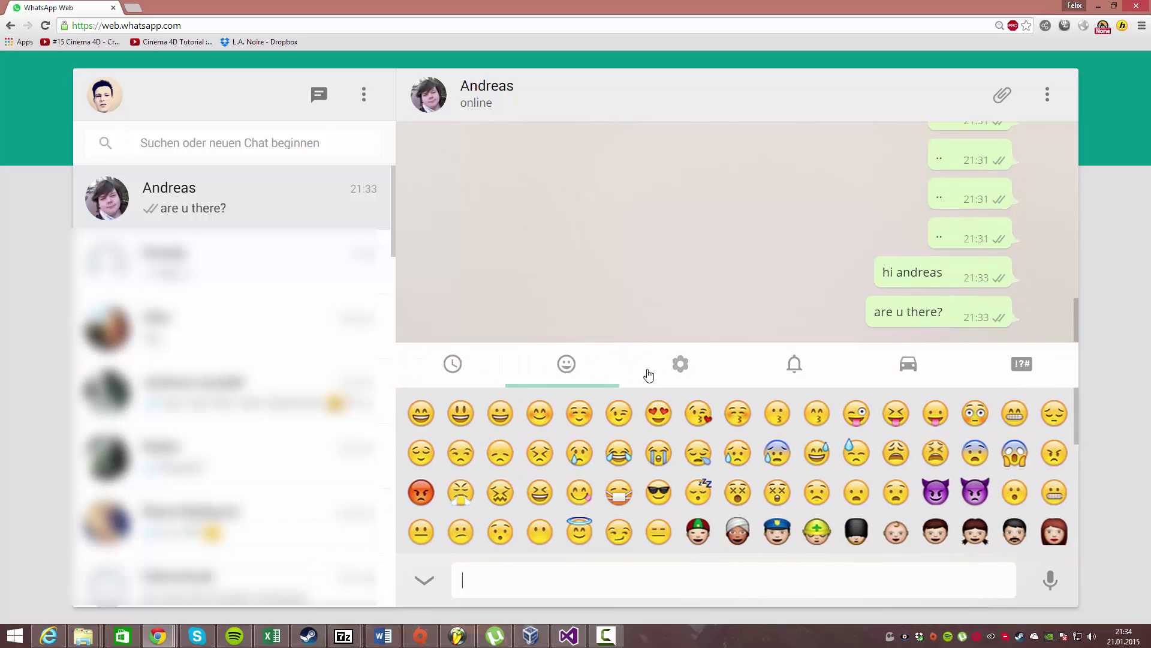
left_click(680, 363)
left_click(795, 364)
left_click(907, 364)
left_click(1022, 363)
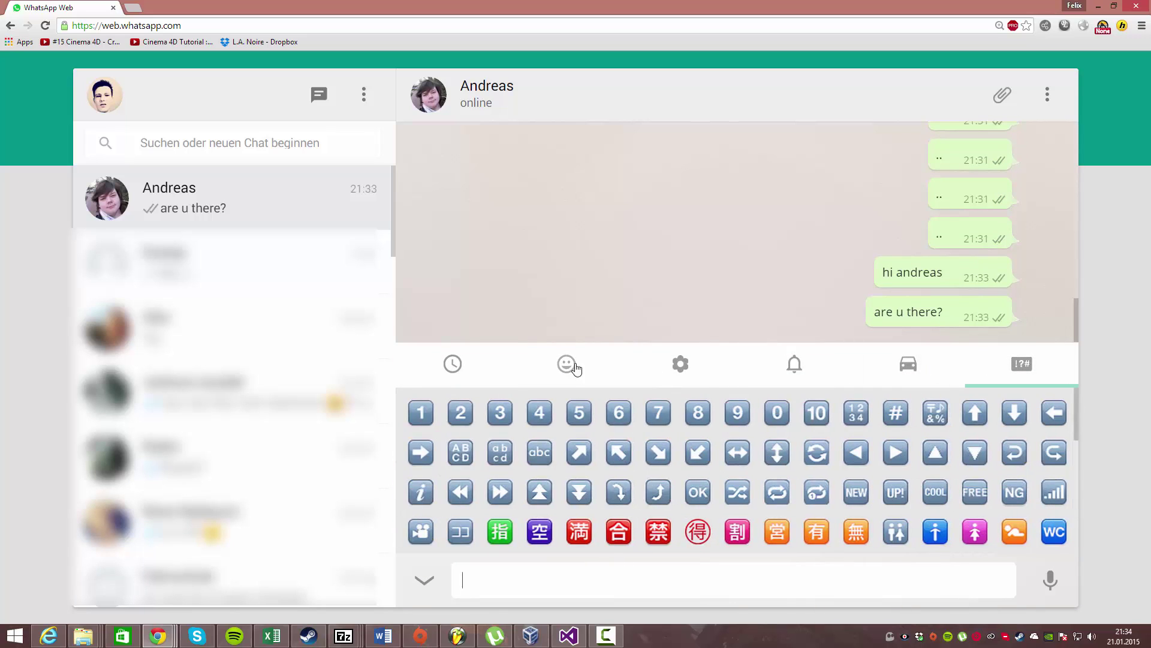
left_click(566, 364)
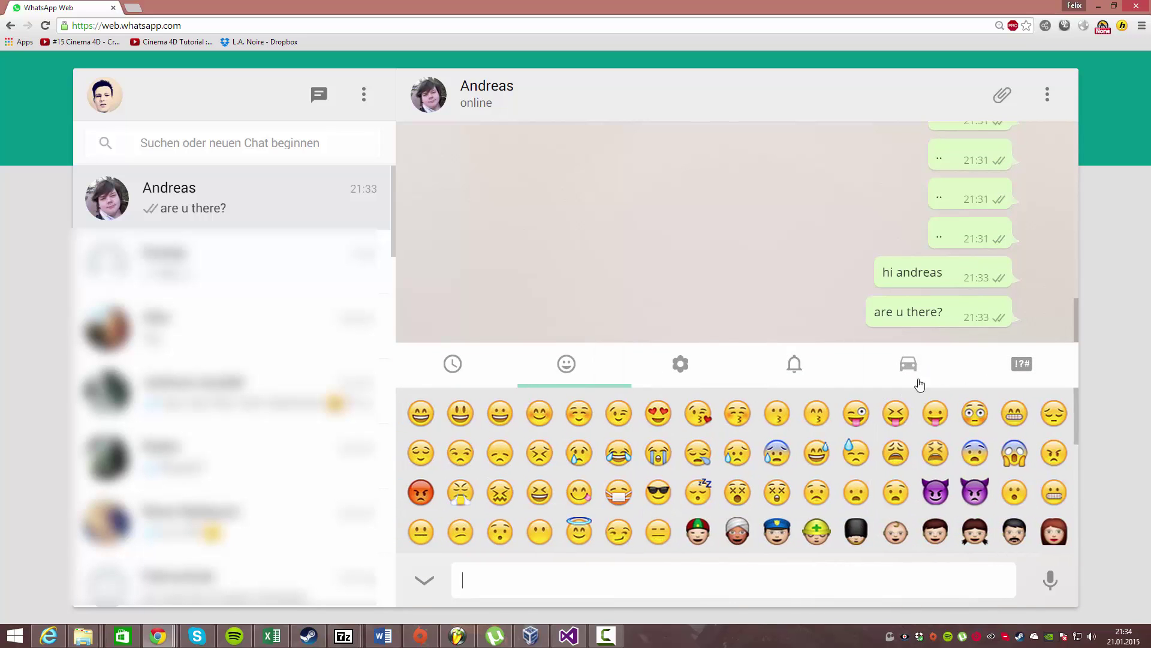
left_click(423, 580)
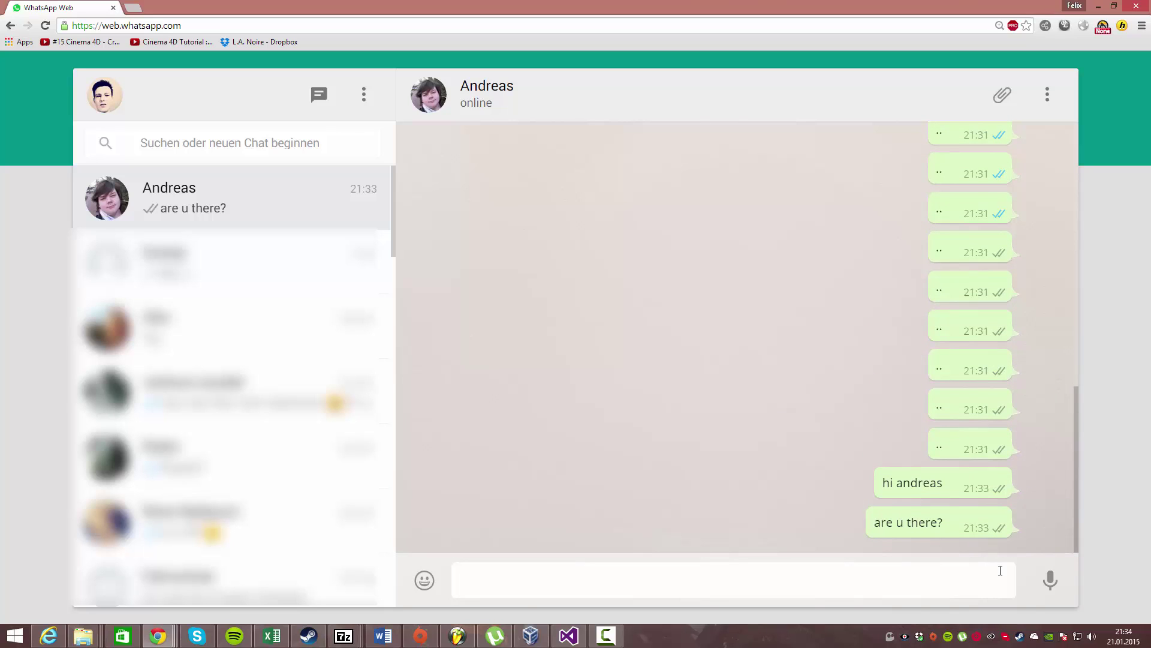
- Record and send a 4-second voice message, play and pause it, then zoom out
left_click(1050, 580)
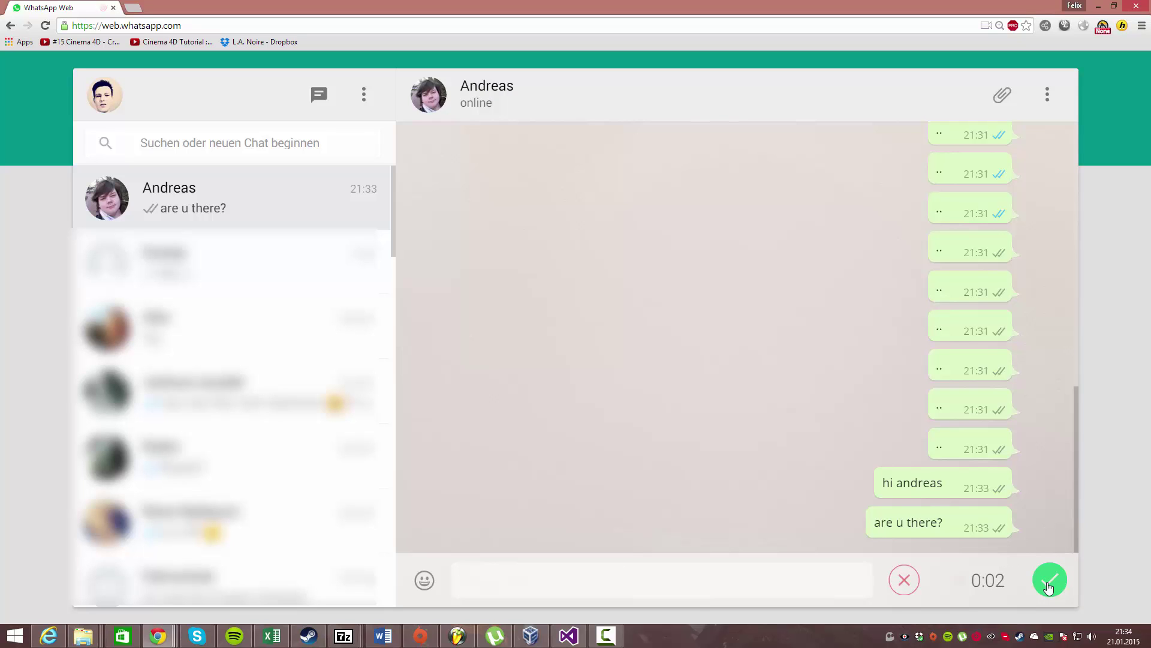
left_click(1048, 584)
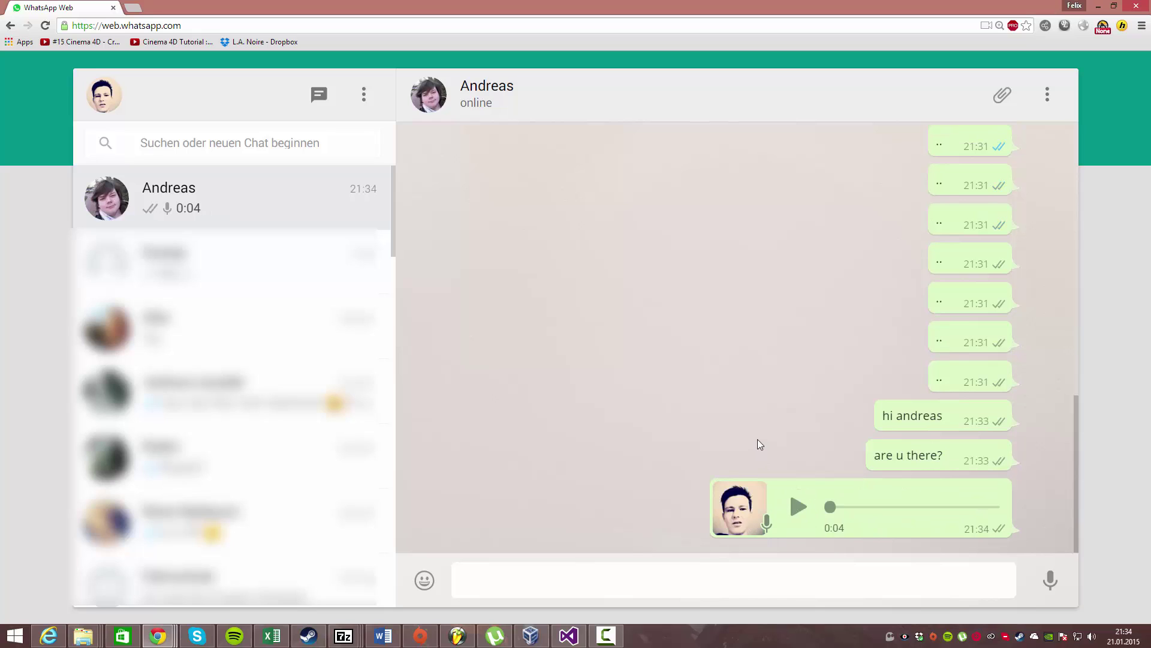
left_click(798, 509)
left_click(799, 509)
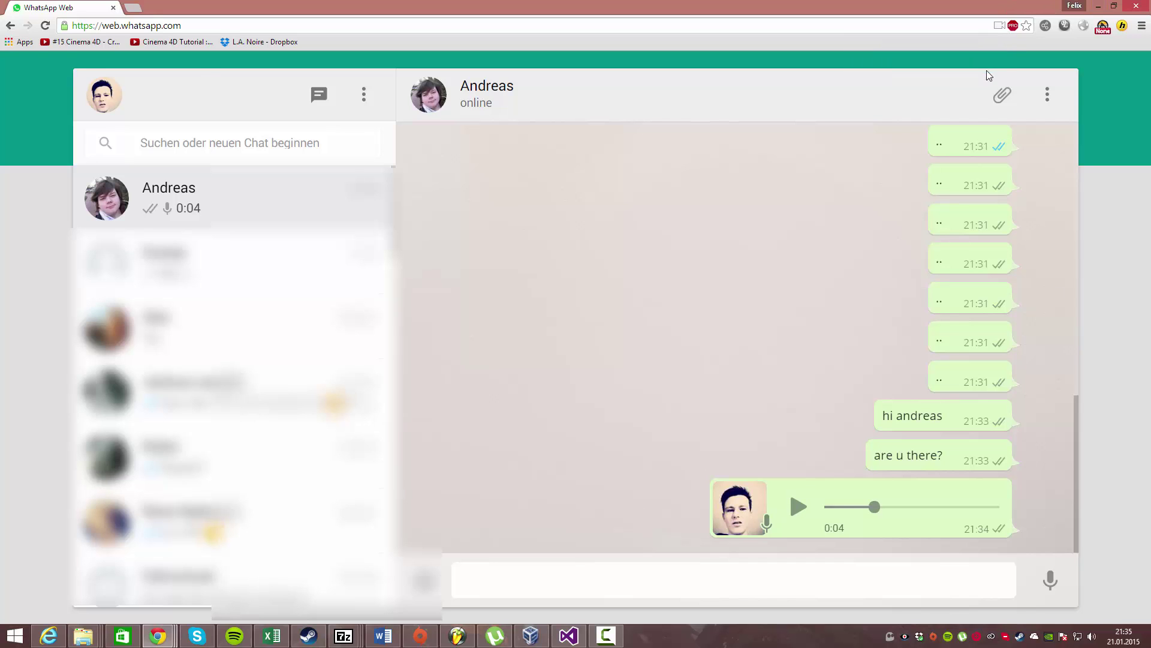
key("ctrl+minus")
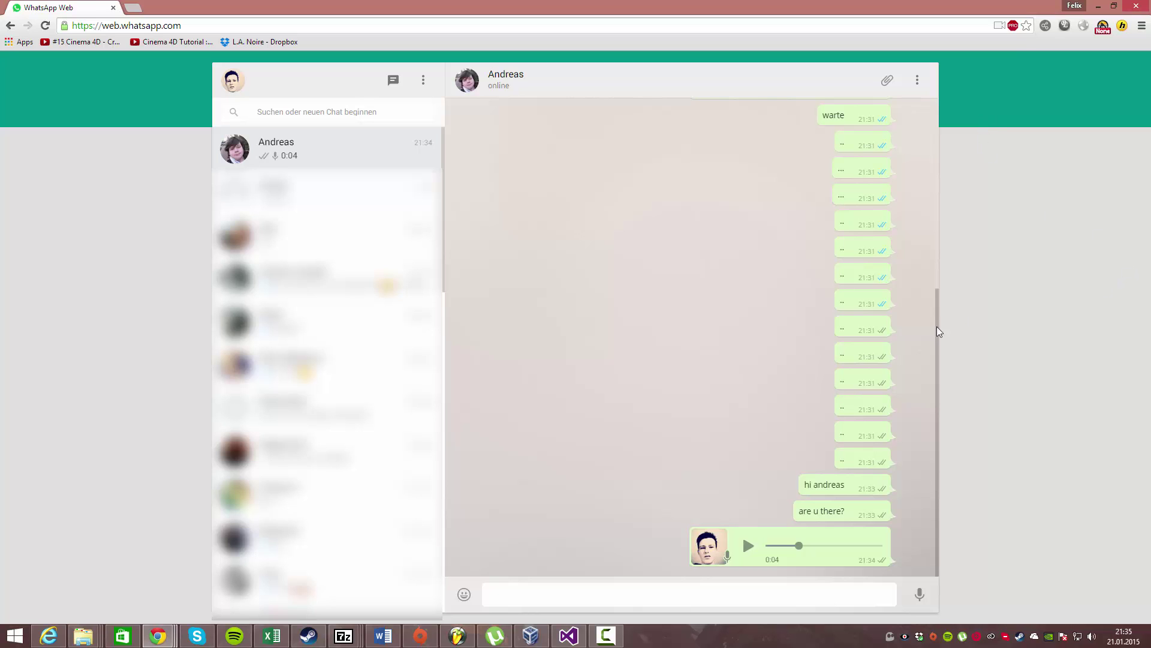
scroll(937, 327, "up", 5)
scroll(930, 326, "down", 5)
- Choose Abmelden from the three-dot menu above the chat list
left_click(423, 80)
left_click(381, 182)
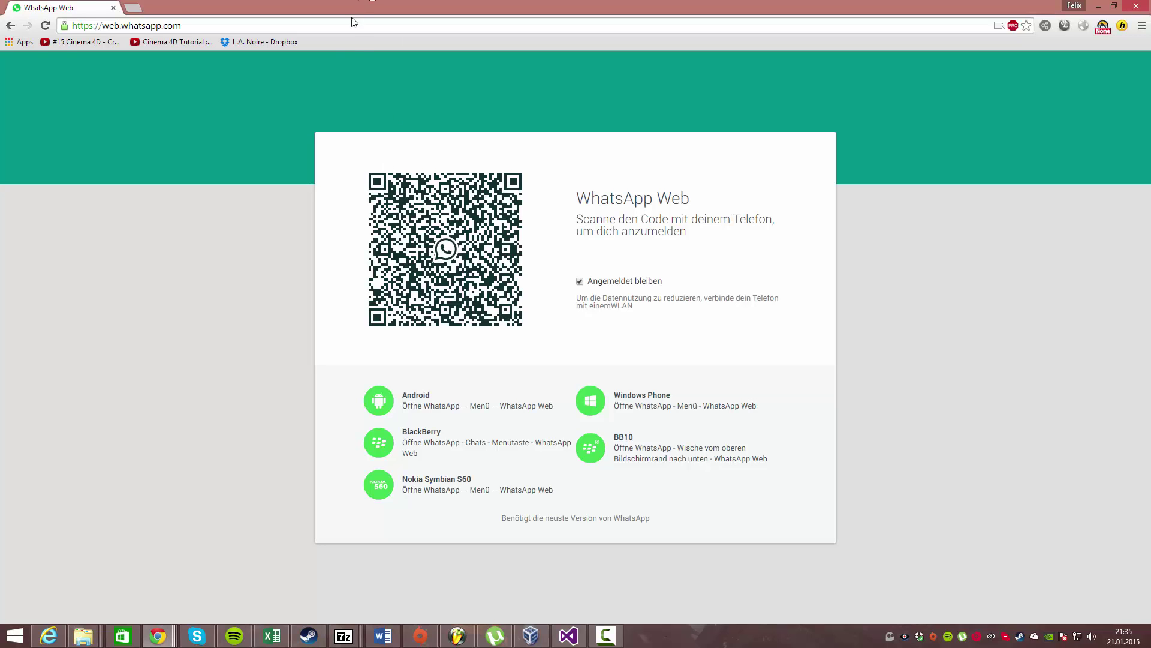
- Start editing the page address to switch to the English /en version
left_click(381, 25)
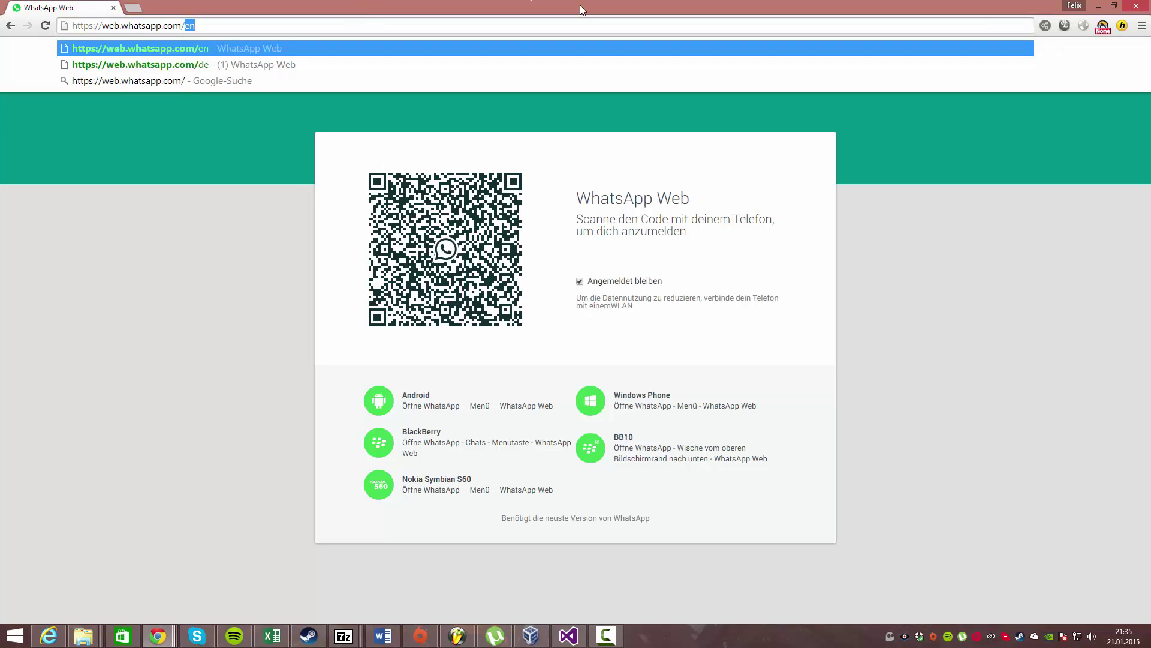